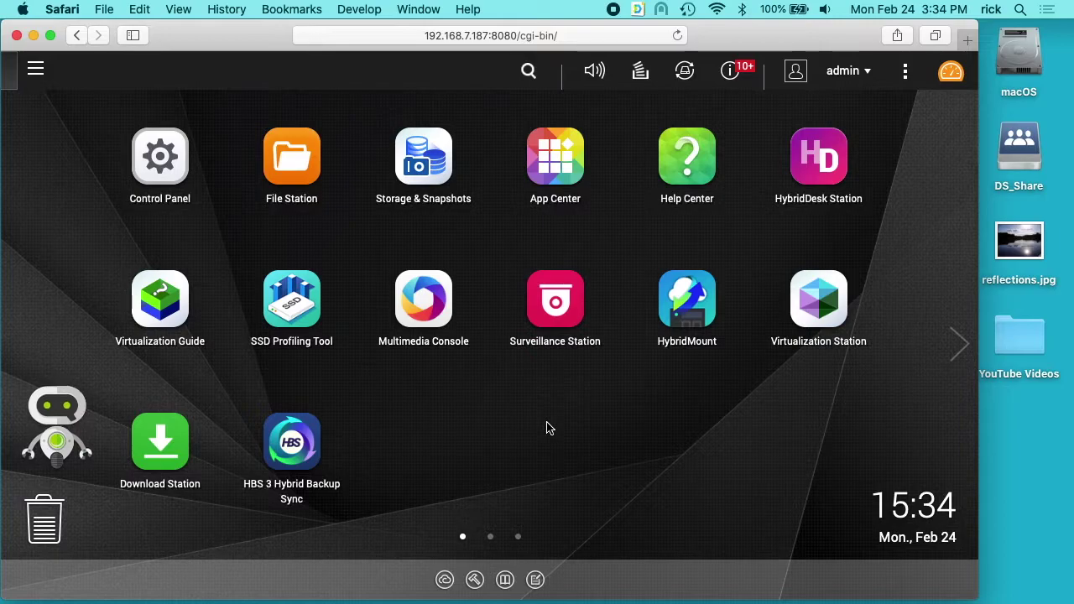
Create a NAS user named rickbackup in the Control Panel, entering and verifying the account password
{"action": "left_click", "coordinate": [161, 151]}
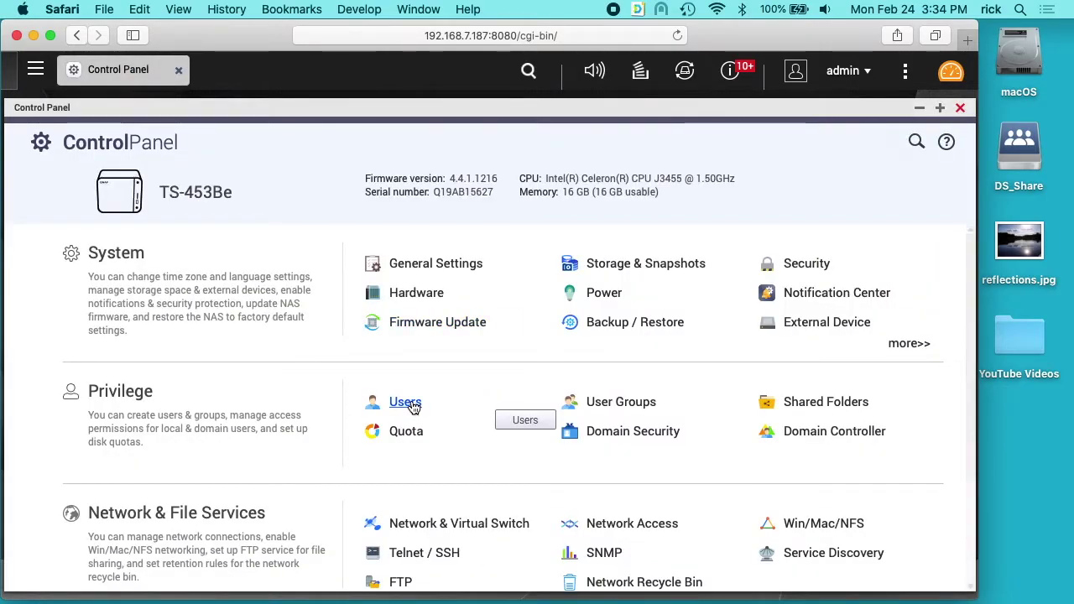
{"action": "left_click", "coordinate": [406, 403]}
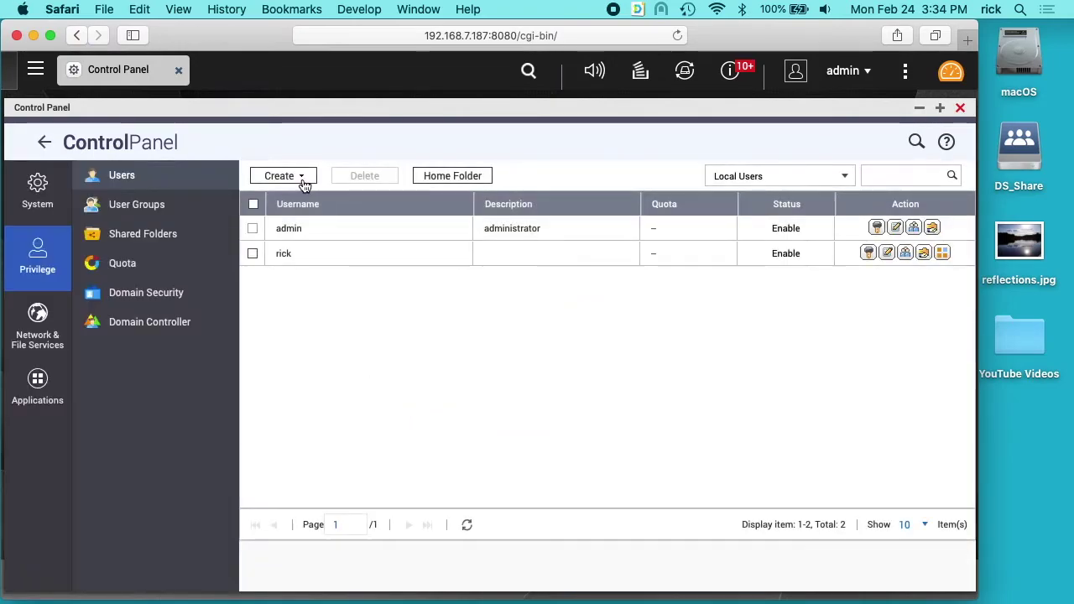
{"action": "left_click", "coordinate": [304, 178]}
{"action": "left_click", "coordinate": [312, 215]}
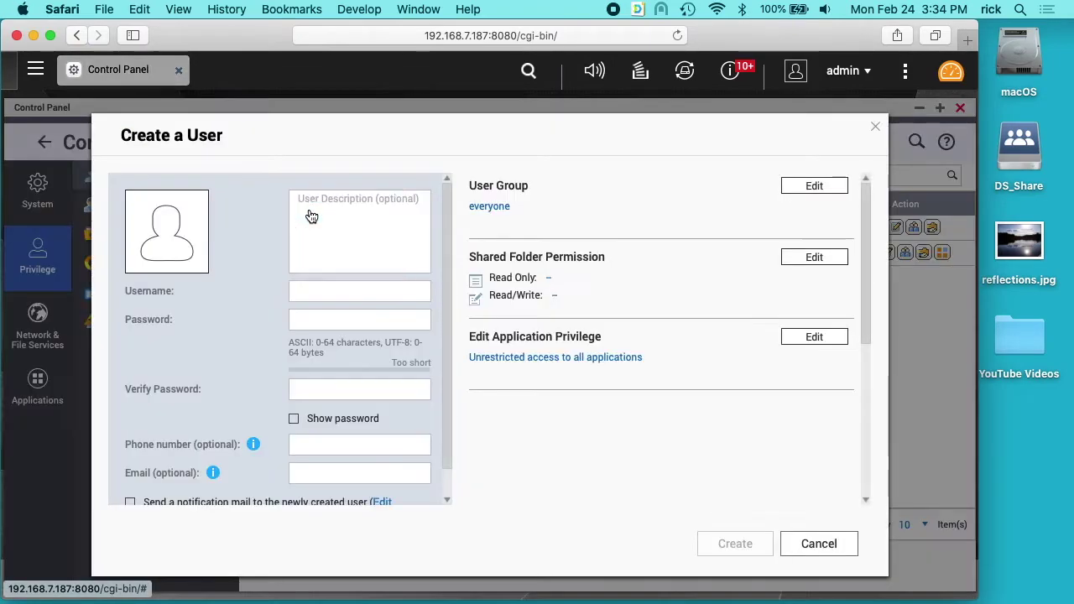
{"action": "left_click", "coordinate": [346, 270]}
{"action": "type", "text": "rickbackup"}
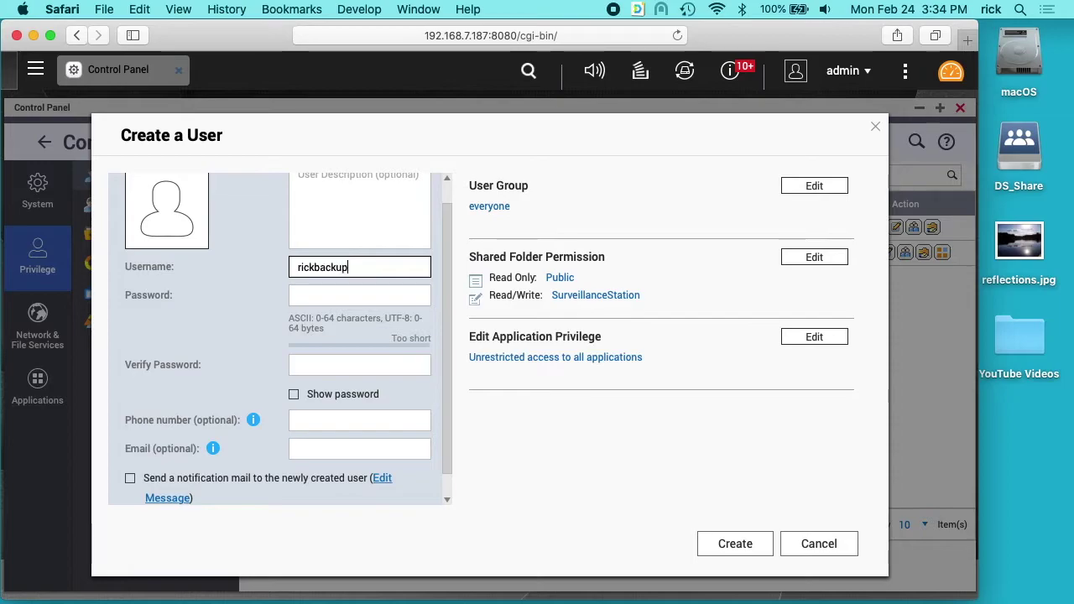
{"action": "left_click", "coordinate": [347, 296]}
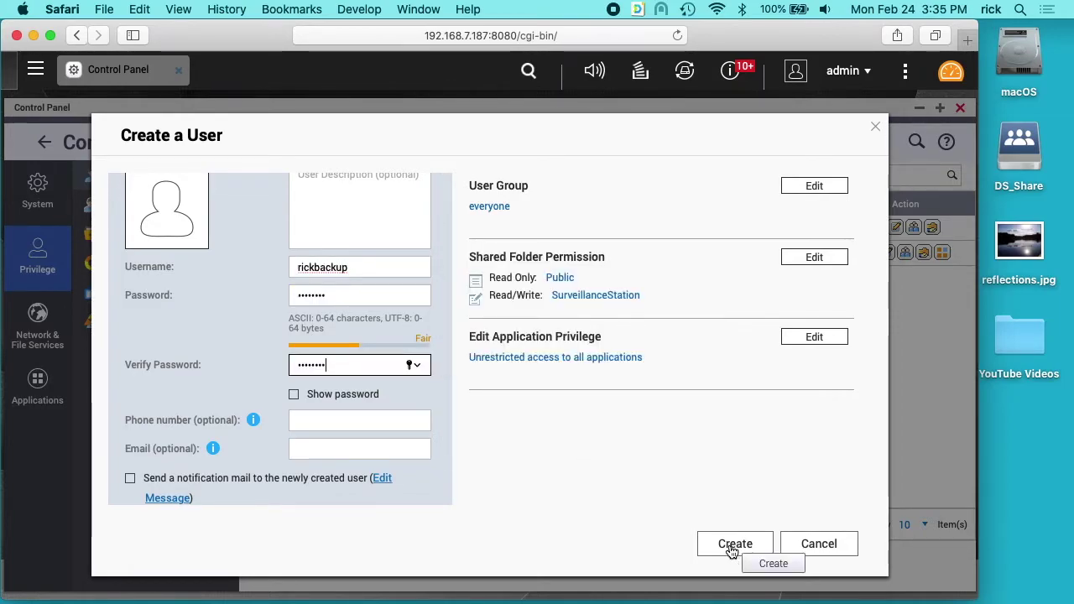
{"action": "left_click", "coordinate": [733, 551]}
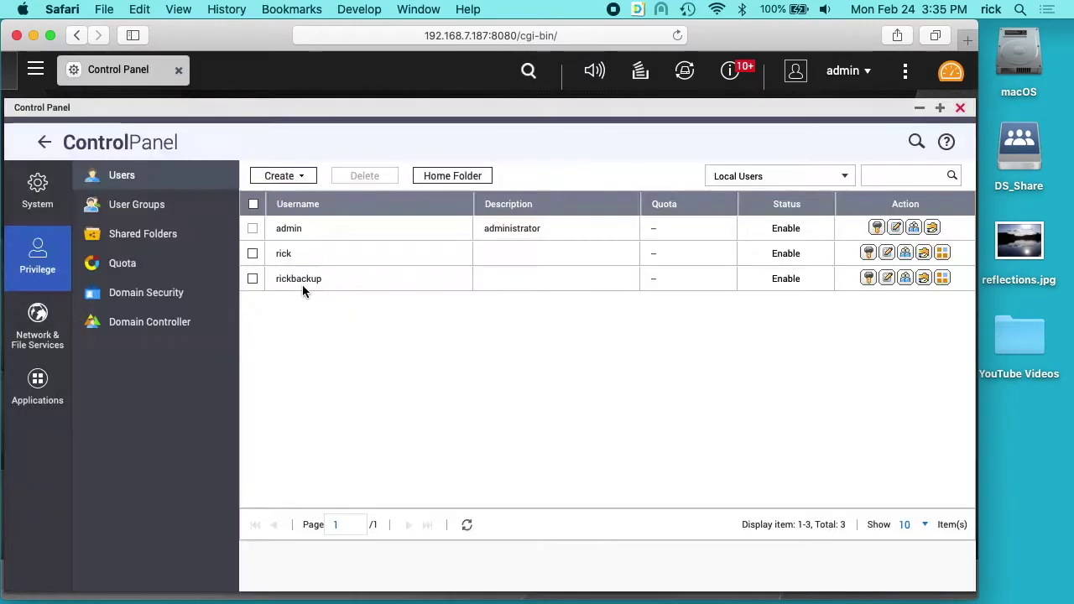
Check the quota setting in the rickbackup user's account profile
{"action": "left_click", "coordinate": [887, 278]}
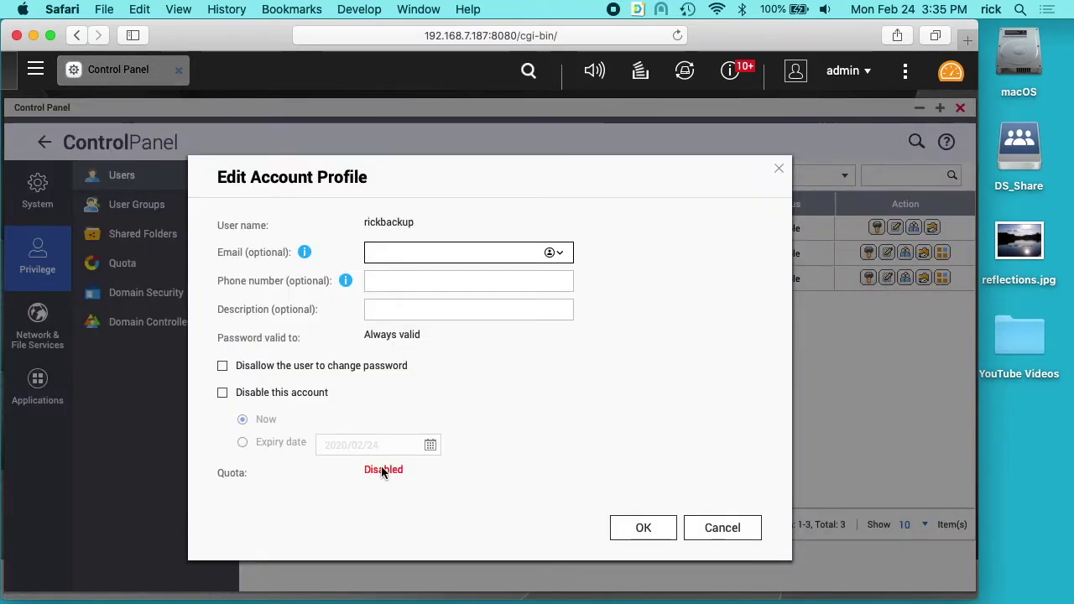
{"action": "left_click", "coordinate": [739, 532]}
Start a new shared folder on the NAS and name it QNAPTMBackup
{"action": "left_click", "coordinate": [130, 235]}
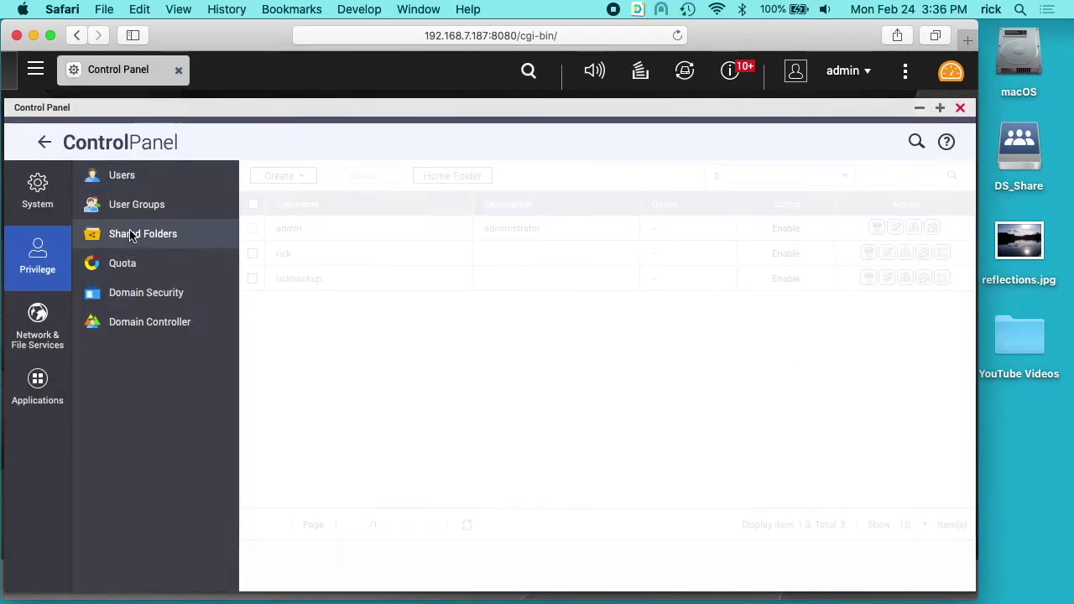
{"action": "left_click", "coordinate": [295, 208]}
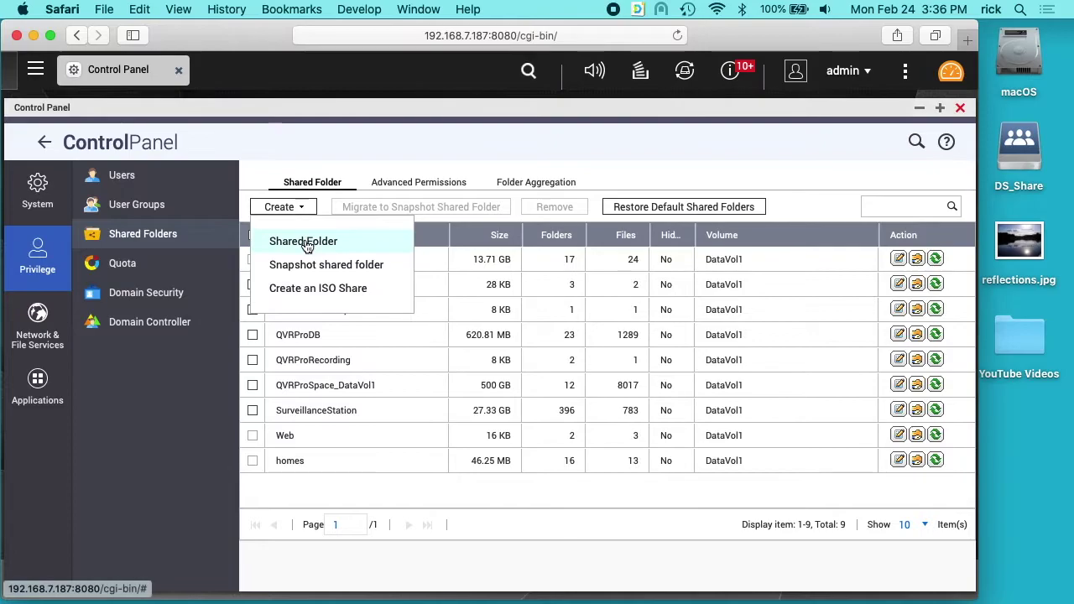
{"action": "left_click", "coordinate": [305, 243]}
{"action": "left_click", "coordinate": [422, 212]}
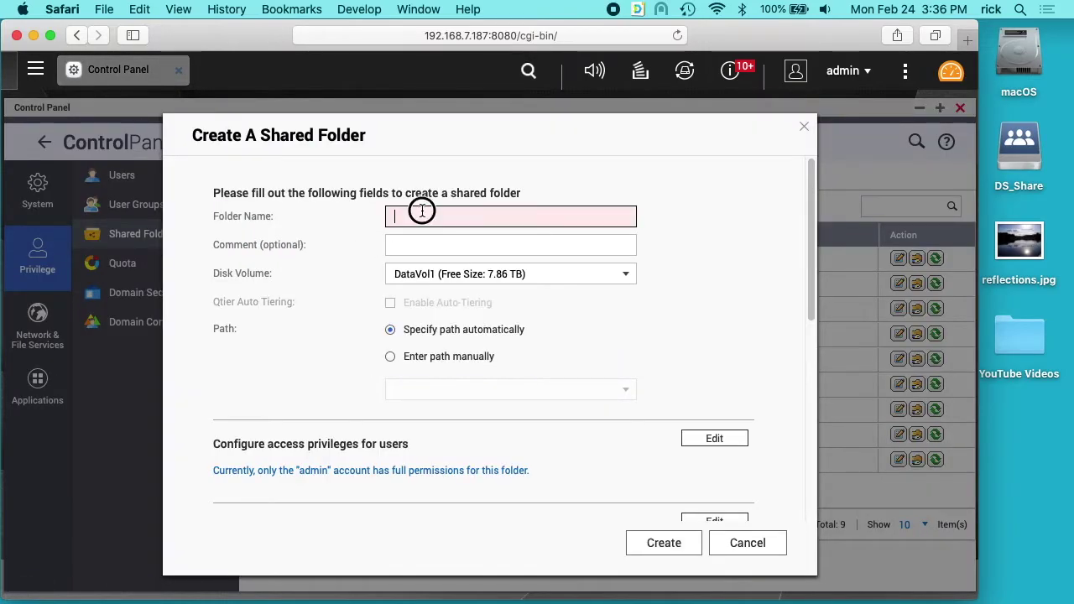
{"action": "type", "text": "QNAP"}
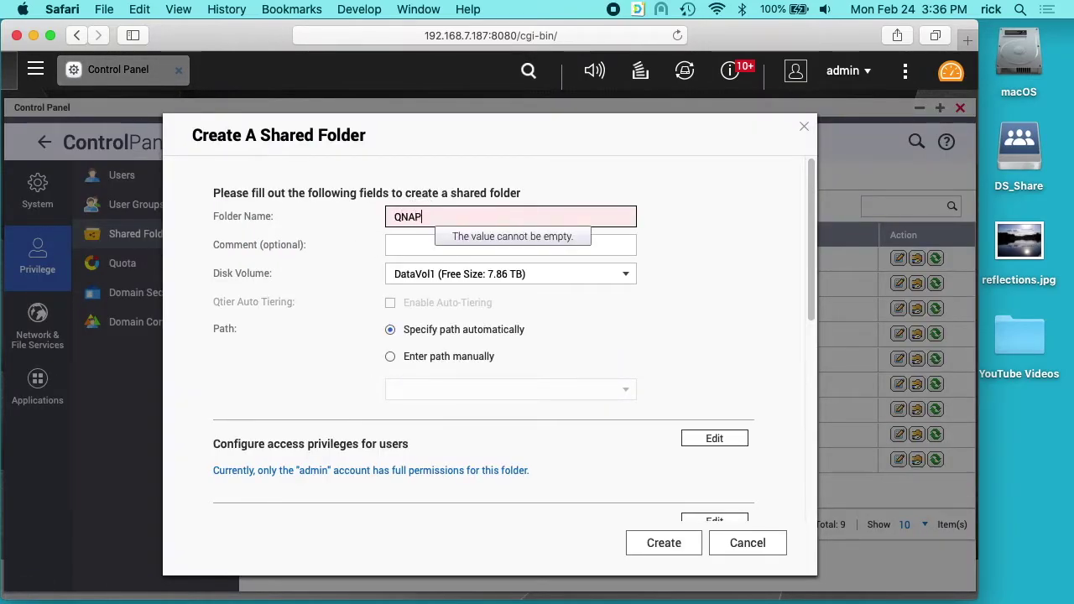
{"action": "type", "text": "TMBackup"}
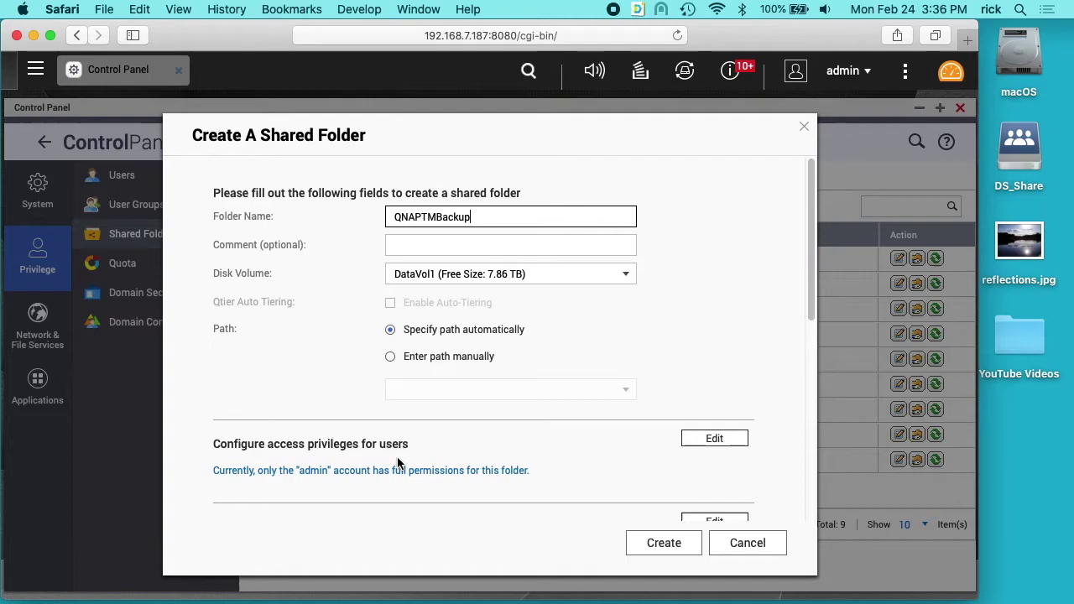
Grant the rickbackup user read/write access to the new shared folder
{"action": "left_click", "coordinate": [716, 440]}
{"action": "scroll", "coordinate": [417, 447], "scroll_direction": "down", "scroll_amount": 3}
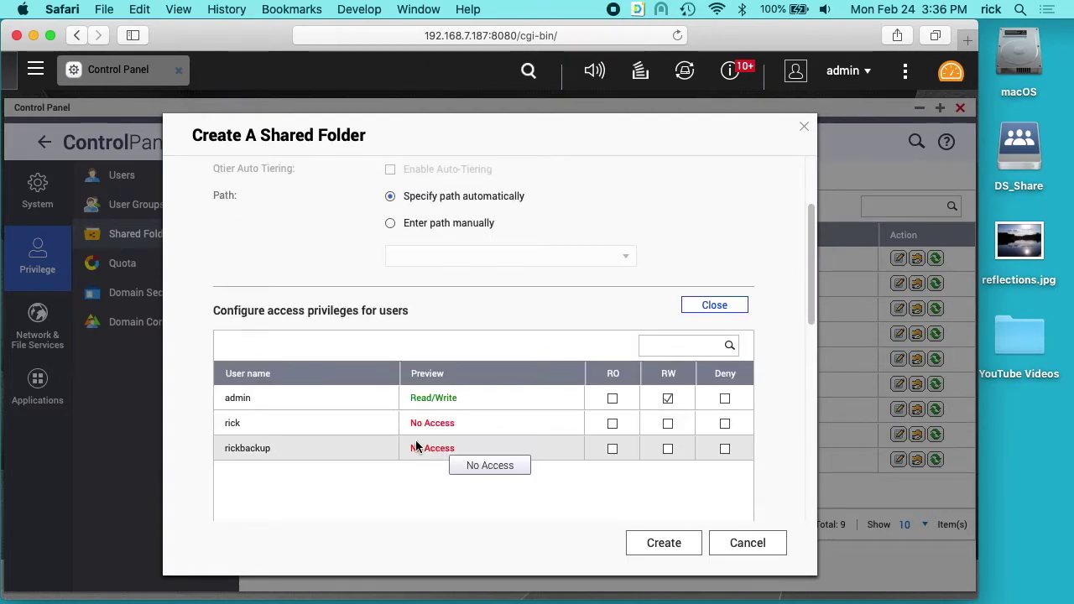
{"action": "left_click", "coordinate": [668, 449]}
Set the folder as the Time Machine backup folder (macOS) in its advanced settings and create it
{"action": "scroll", "coordinate": [636, 471], "scroll_direction": "down", "scroll_amount": 10}
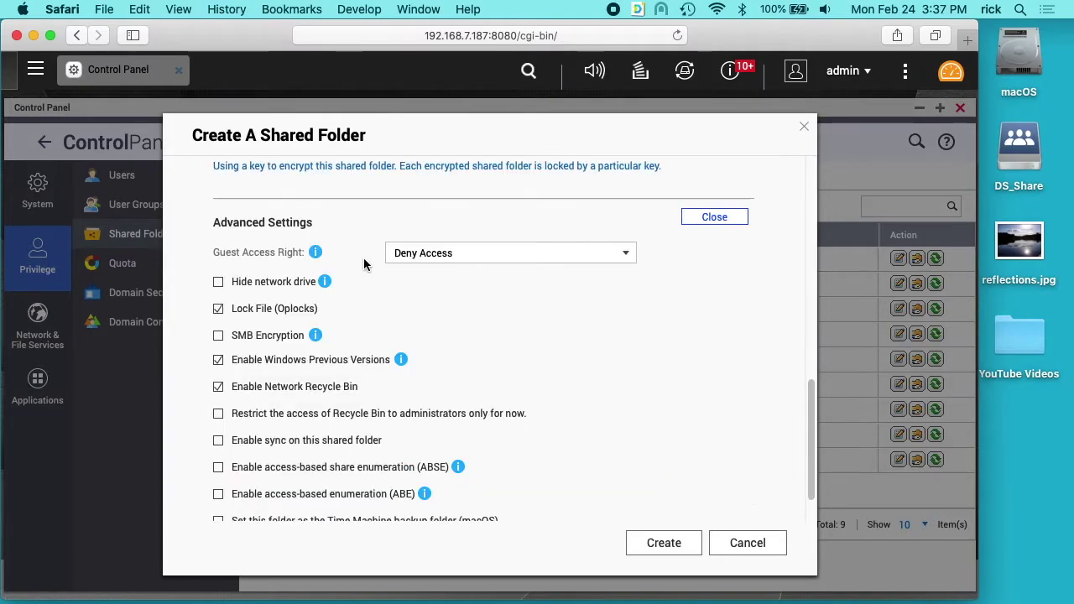
{"action": "scroll", "coordinate": [436, 259], "scroll_direction": "down", "scroll_amount": 2}
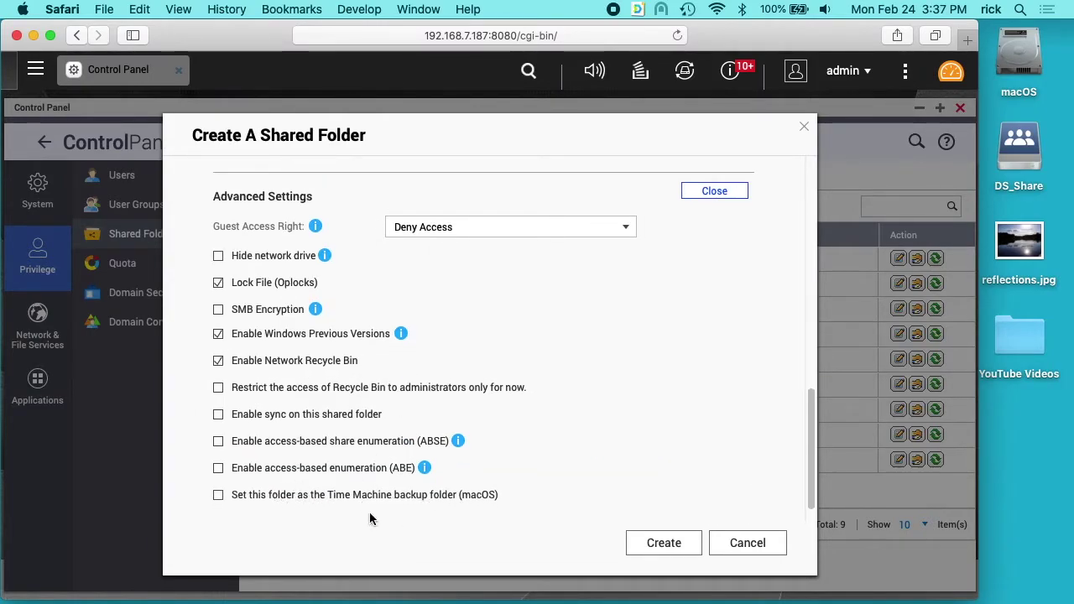
{"action": "left_click", "coordinate": [218, 496]}
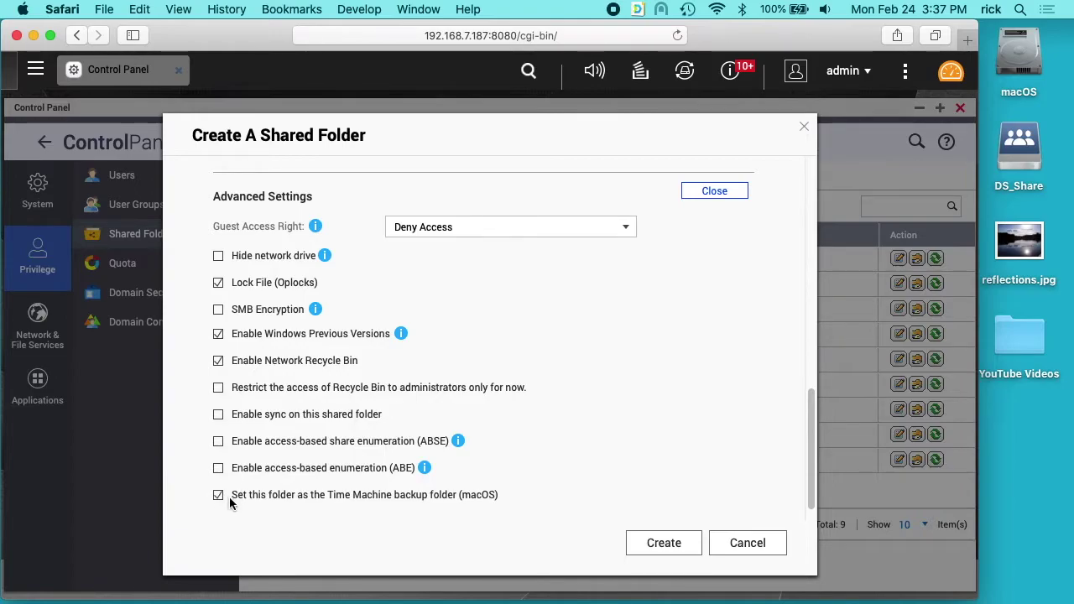
{"action": "scroll", "coordinate": [229, 497], "scroll_direction": "down", "scroll_amount": 2}
{"action": "left_click", "coordinate": [671, 545]}
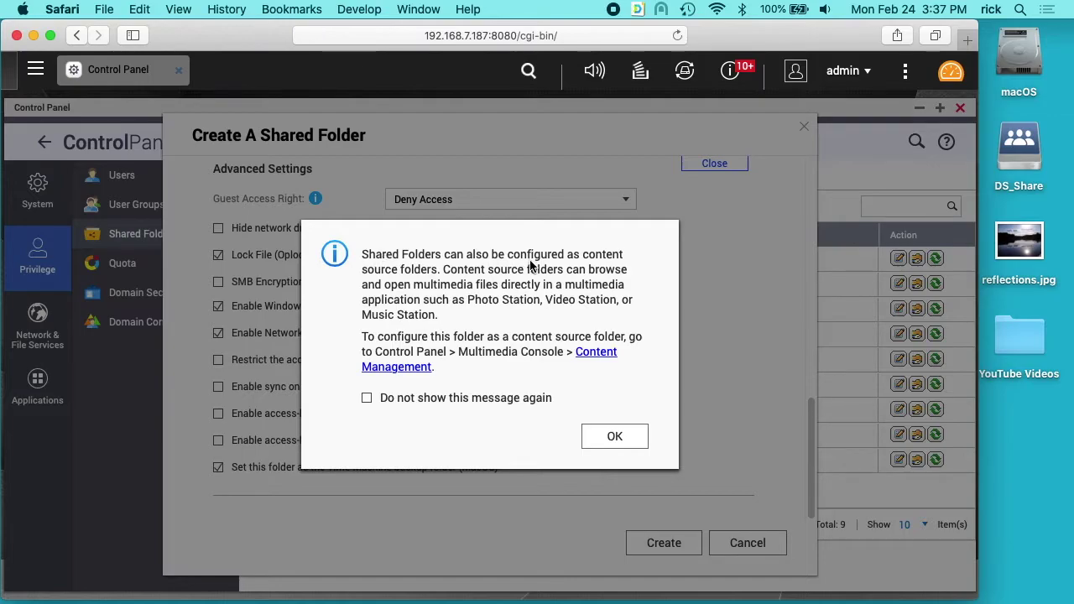
{"action": "left_click", "coordinate": [610, 448]}
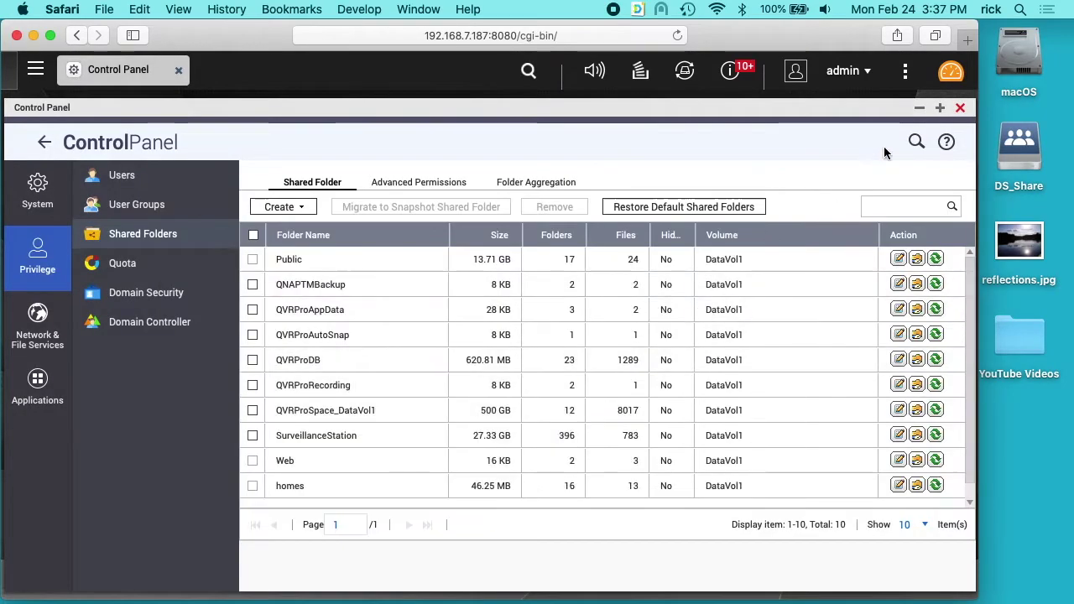
Switch to Finder and connect to the server smb://192.168.7.187/QNAPTMBackup
{"action": "left_click", "coordinate": [34, 35]}
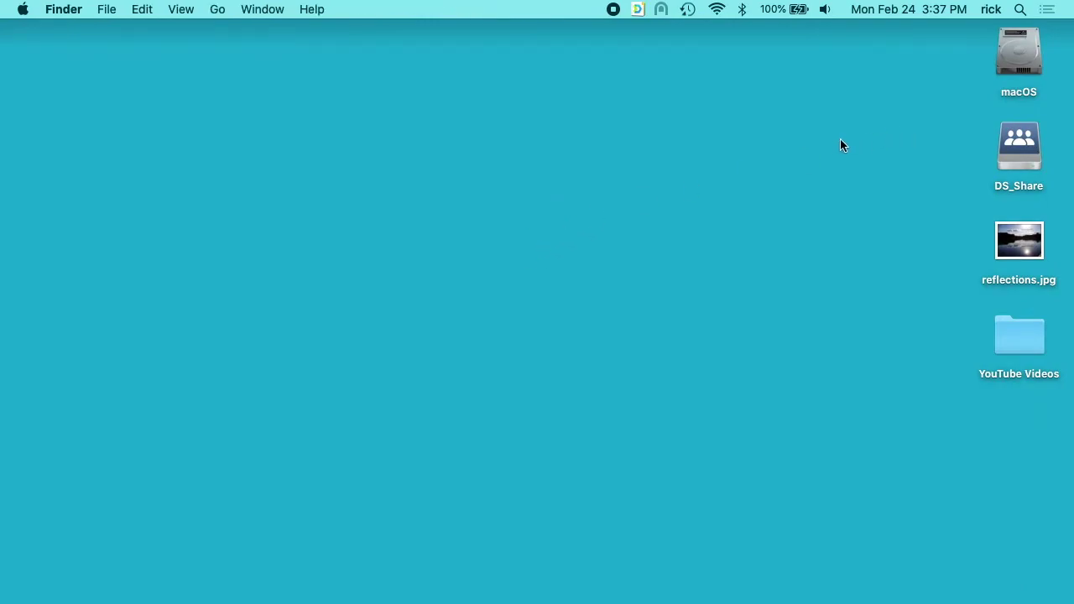
{"action": "left_click", "coordinate": [220, 10]}
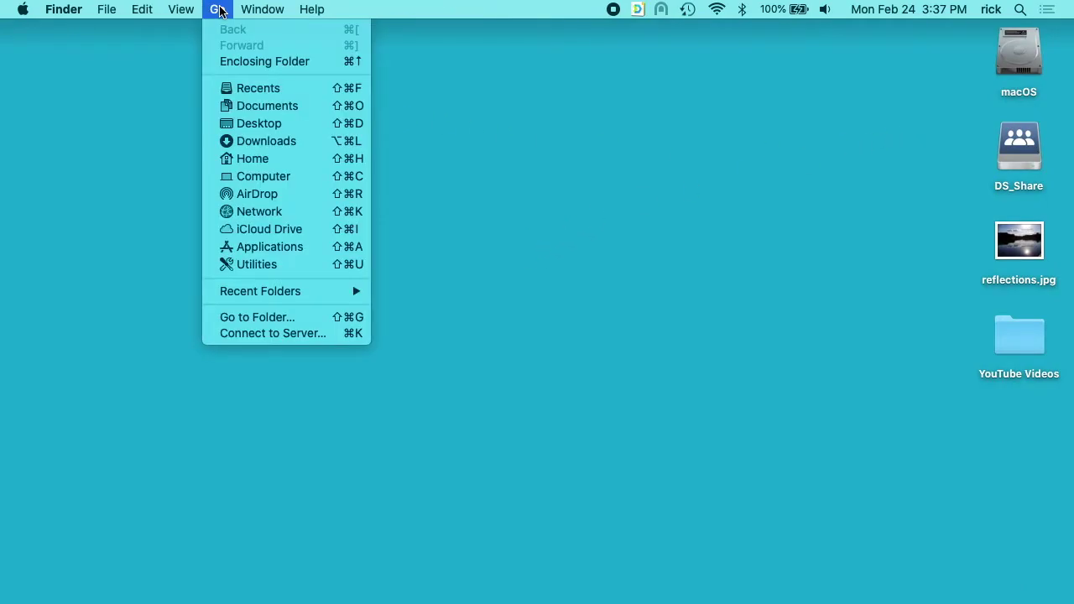
{"action": "left_click", "coordinate": [309, 338]}
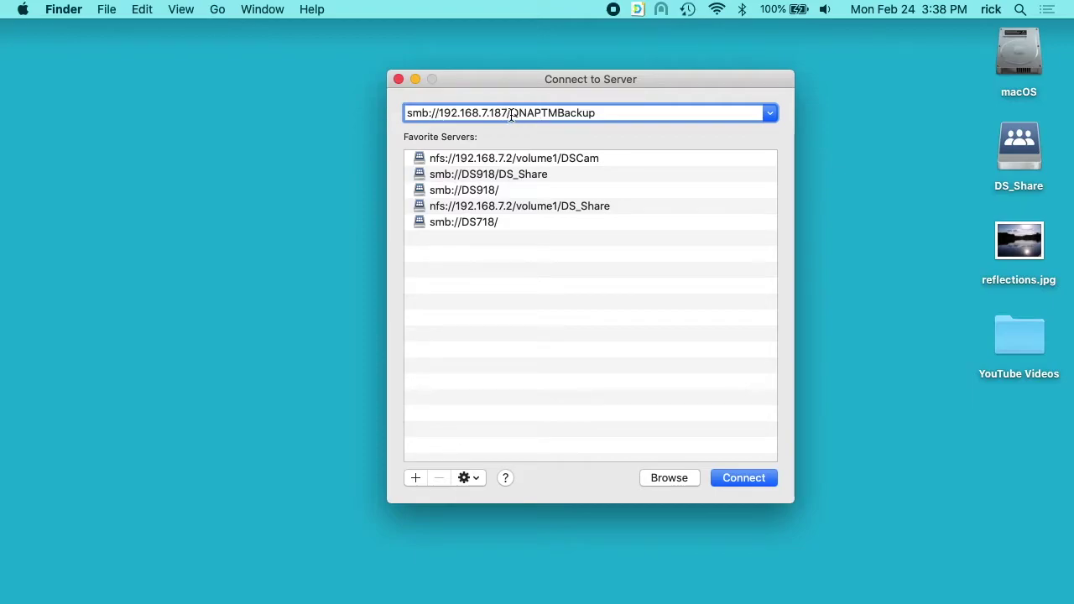
{"action": "left_click_drag", "start_coordinate": [511, 116], "coordinate": [604, 113]}
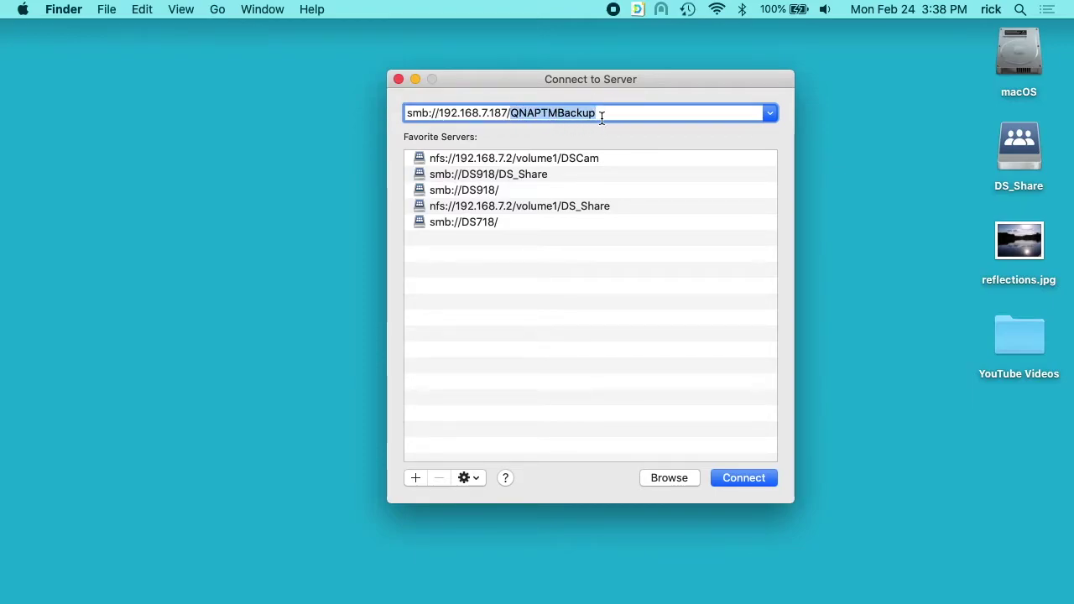
{"action": "left_click", "coordinate": [736, 481]}
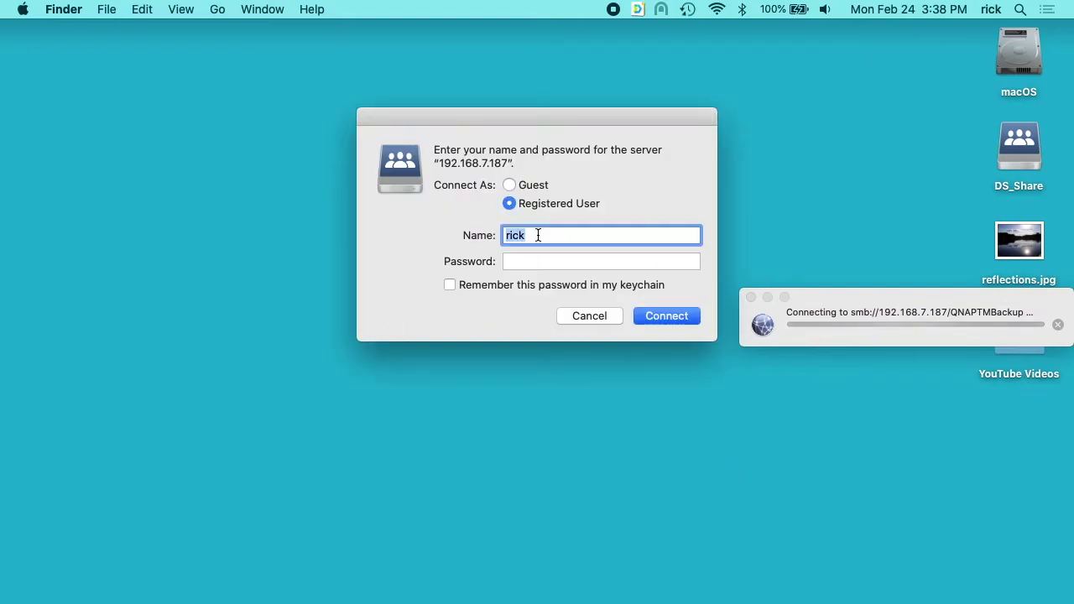
Sign in to the server as registered user rickbackup with the account password
{"action": "type", "text": "rickbackup"}
{"action": "key", "text": "Tab"}
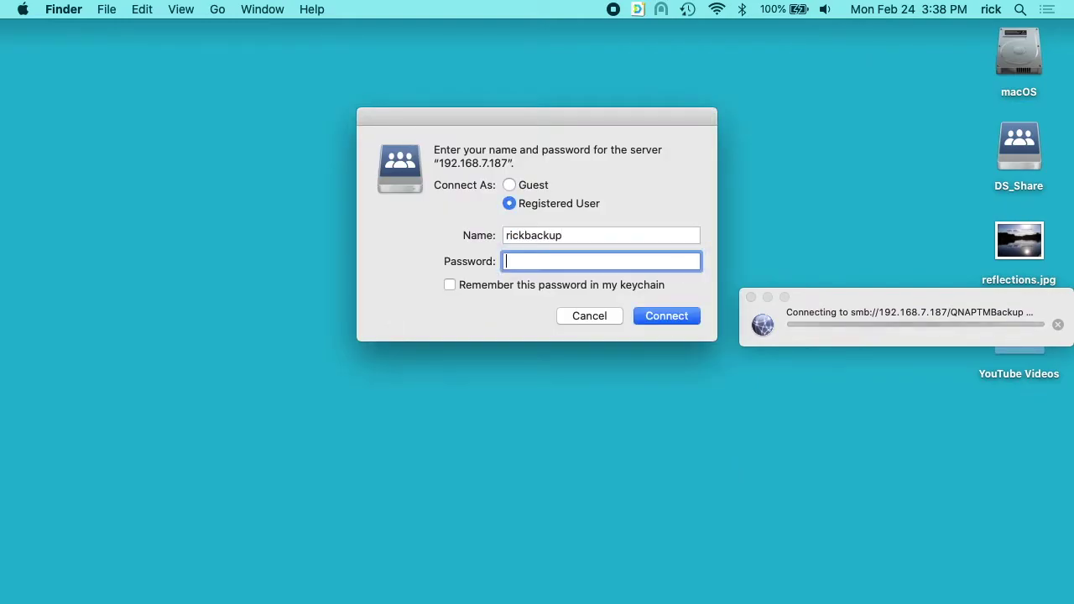
{"action": "type", "text": "********"}
{"action": "left_click", "coordinate": [665, 318]}
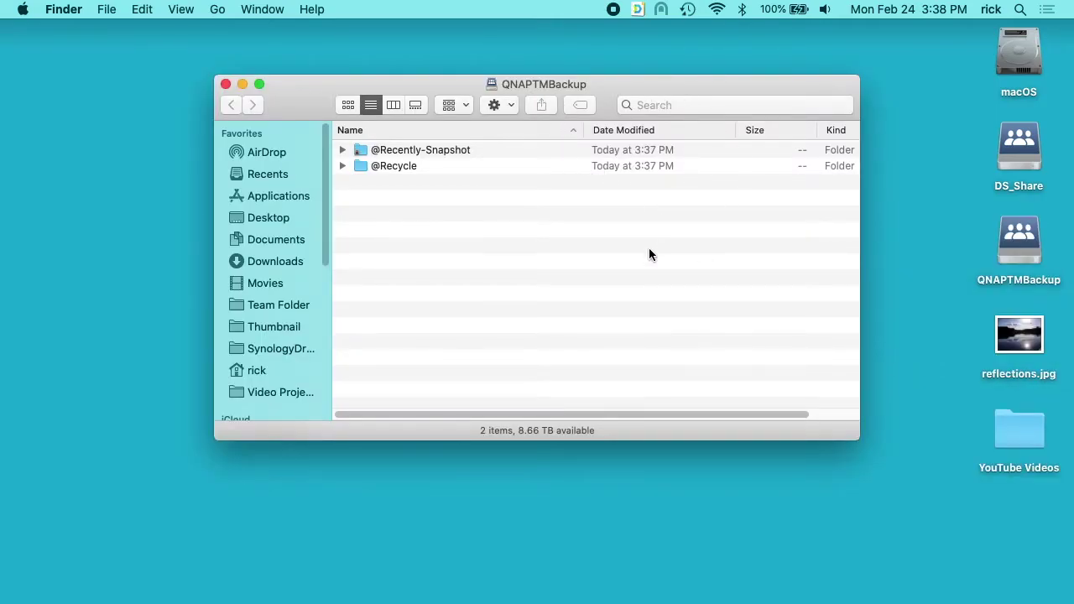
Switch to System Preferences, open the Time Machine settings and check the current backup's status options
{"action": "key", "text": "super+space"}
{"action": "type", "text": "sys"}
{"action": "key", "text": "Return"}
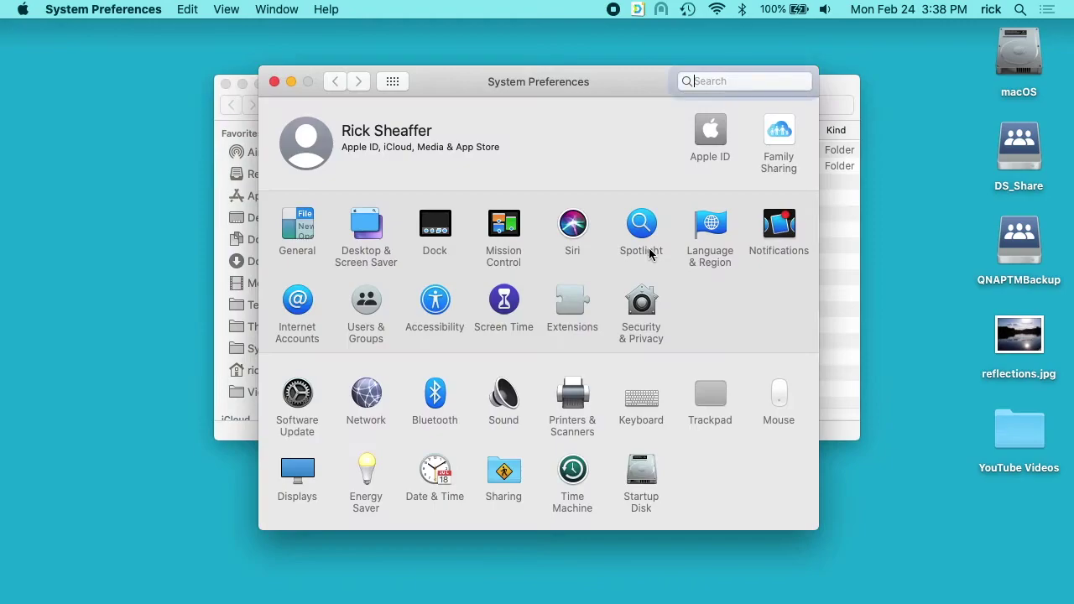
{"action": "left_click", "coordinate": [573, 474]}
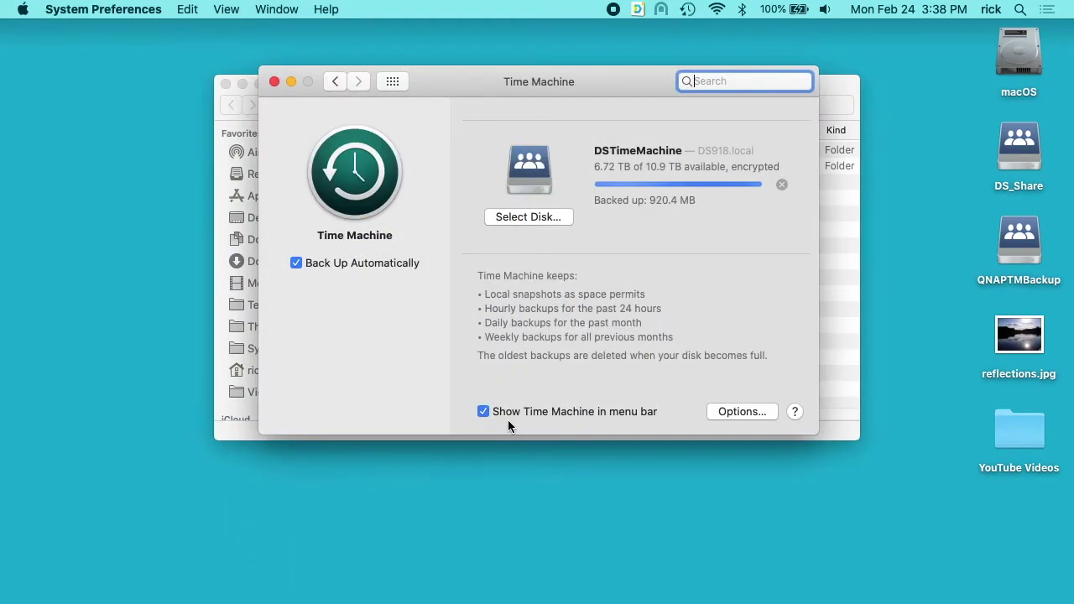
{"action": "left_click", "coordinate": [689, 9]}
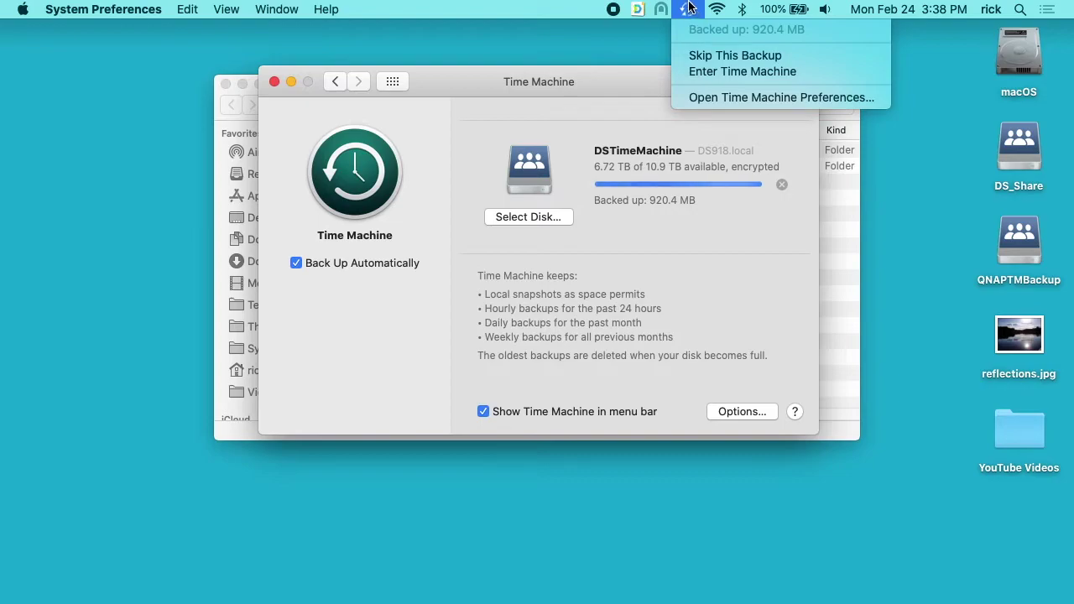
{"action": "left_click", "coordinate": [689, 8]}
Add QNAPTMBackup as an encrypted backup disk used alongside DSTimeMachine, and authorize access with the rickbackup account password
{"action": "left_click", "coordinate": [504, 217]}
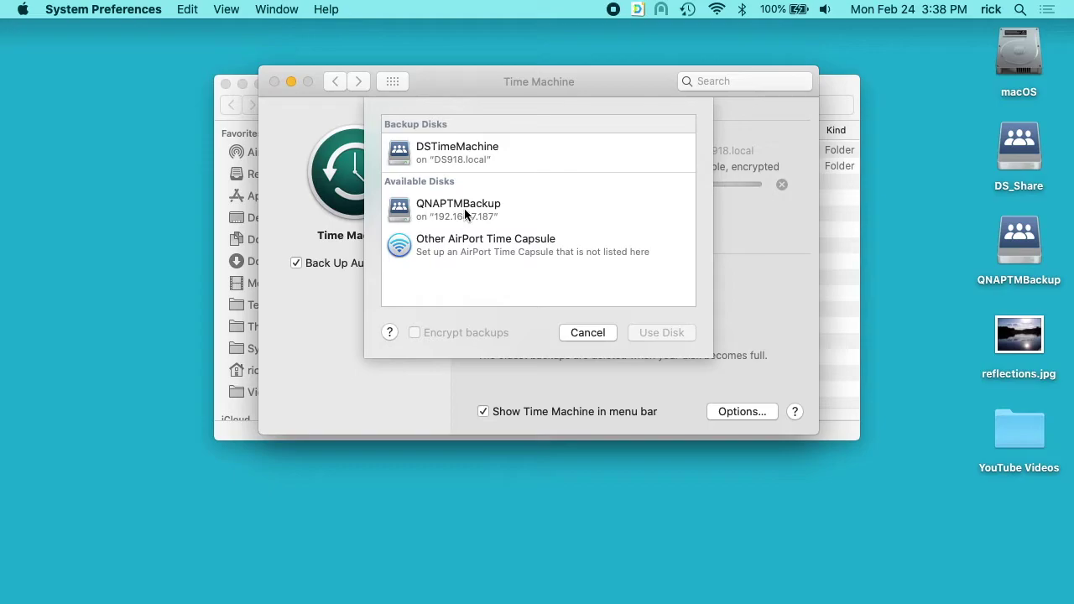
{"action": "left_click", "coordinate": [468, 210]}
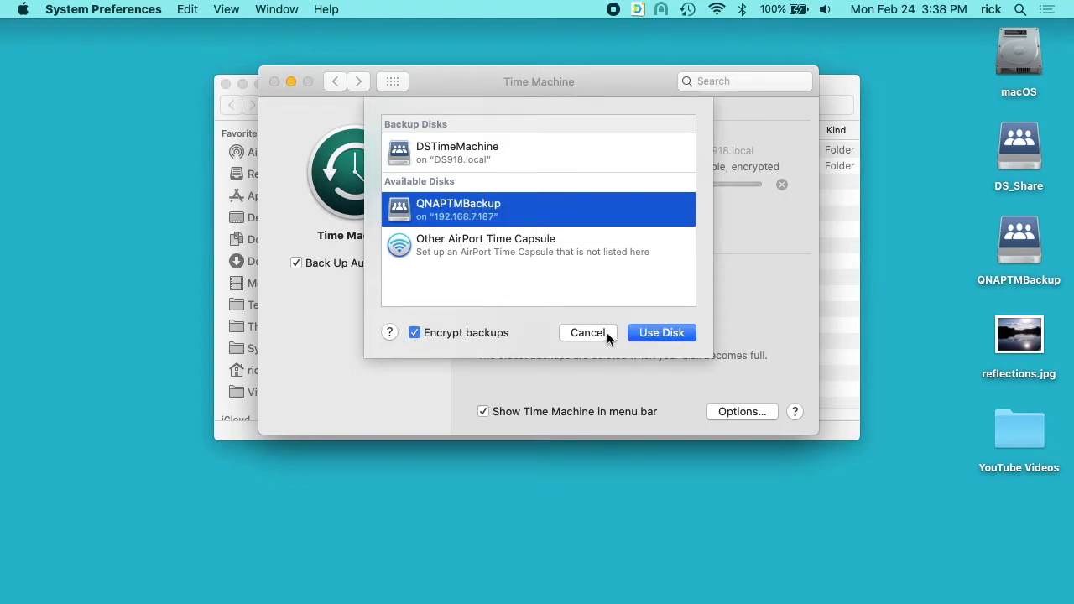
{"action": "left_click", "coordinate": [672, 333]}
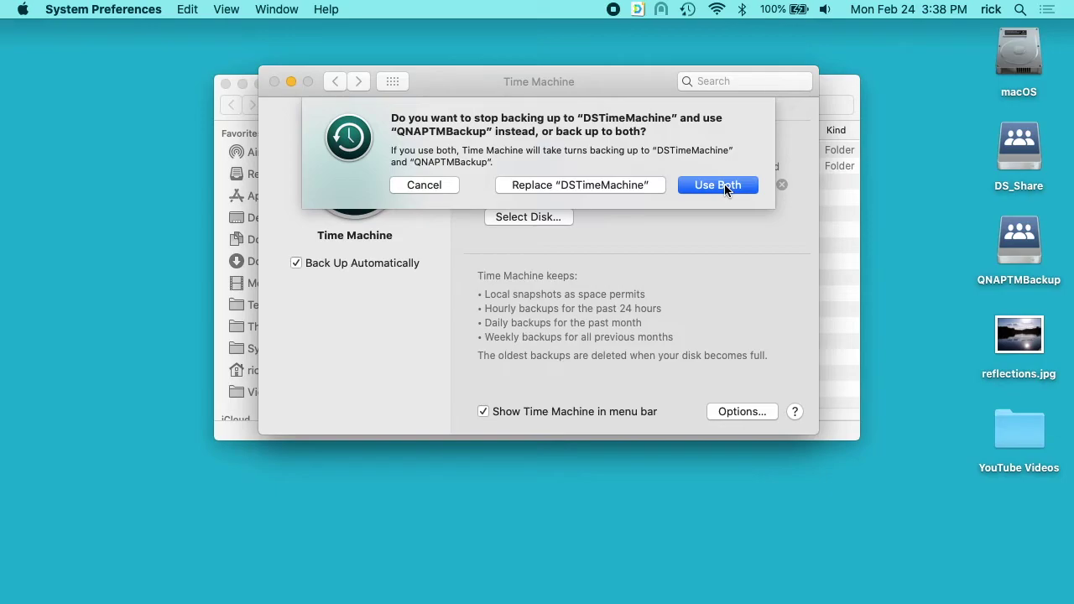
{"action": "left_click", "coordinate": [723, 185]}
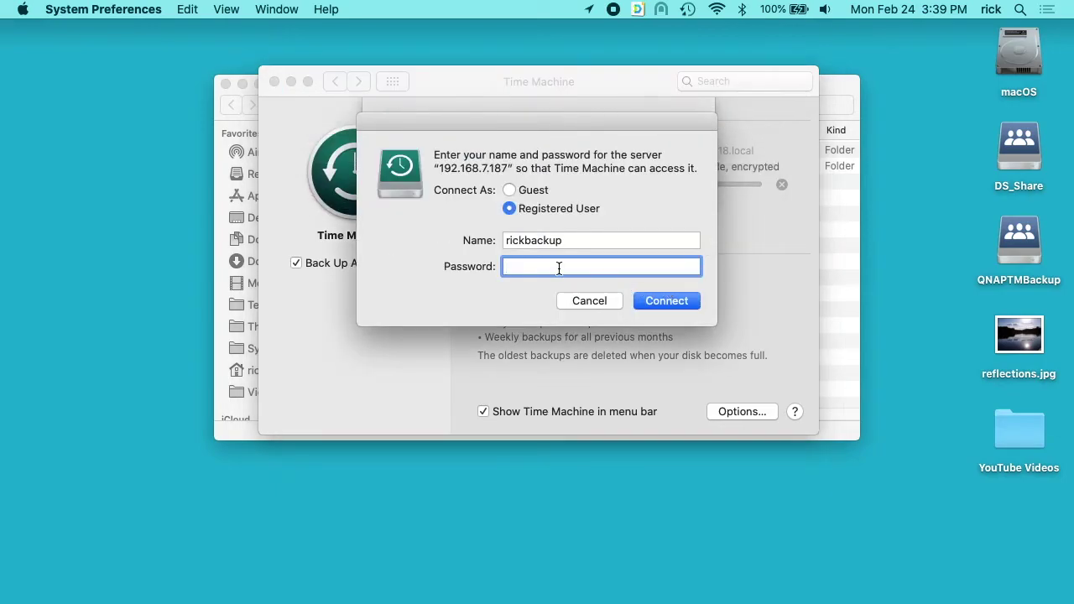
{"action": "type", "text": "••••••••"}
{"action": "left_click", "coordinate": [677, 301]}
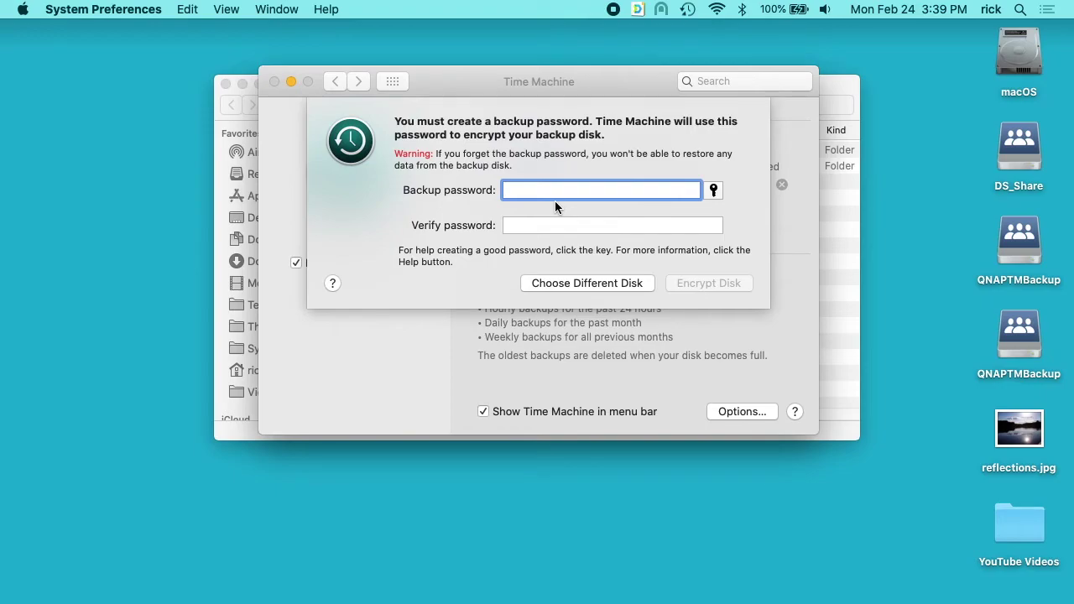
Enter and verify the backup password and encrypt the QNAPTMBackup disk
{"action": "type", "text": "••••••••"}
{"action": "key", "text": "Tab"}
{"action": "type", "text": "••••••••"}
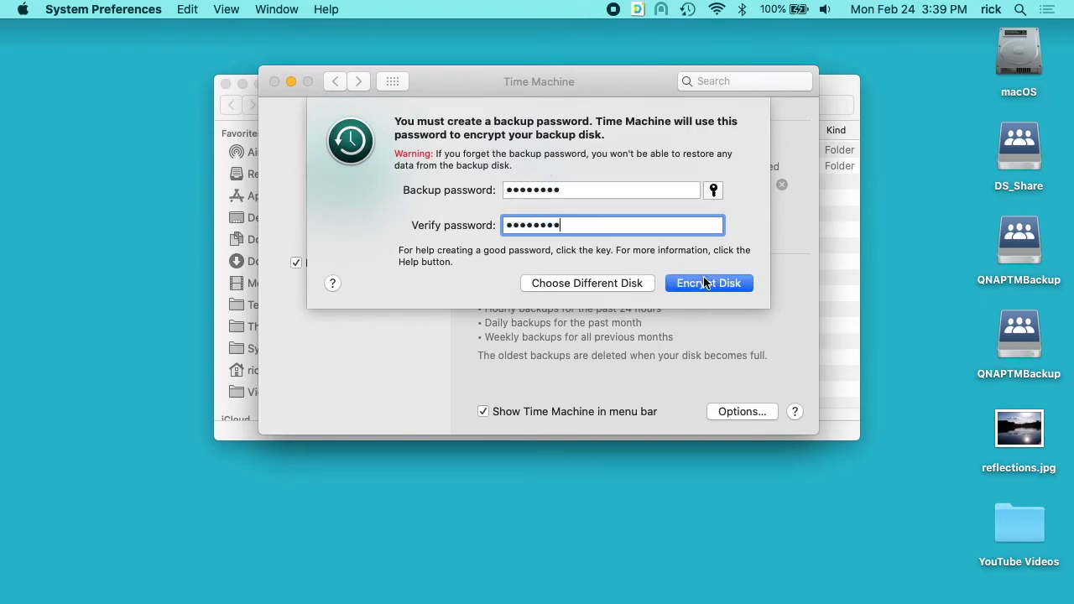
{"action": "left_click", "coordinate": [706, 283]}
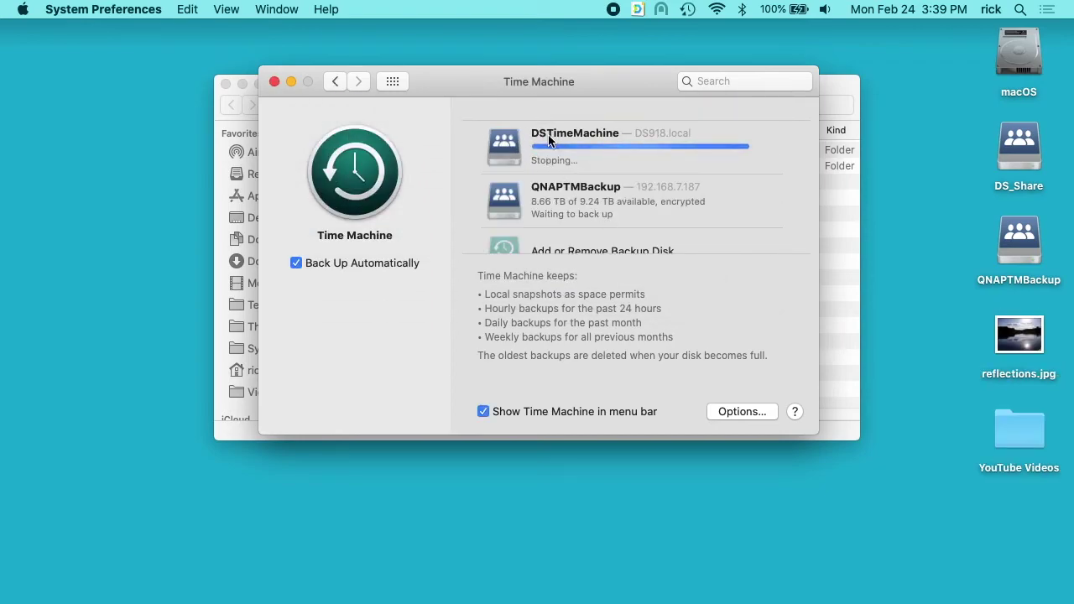